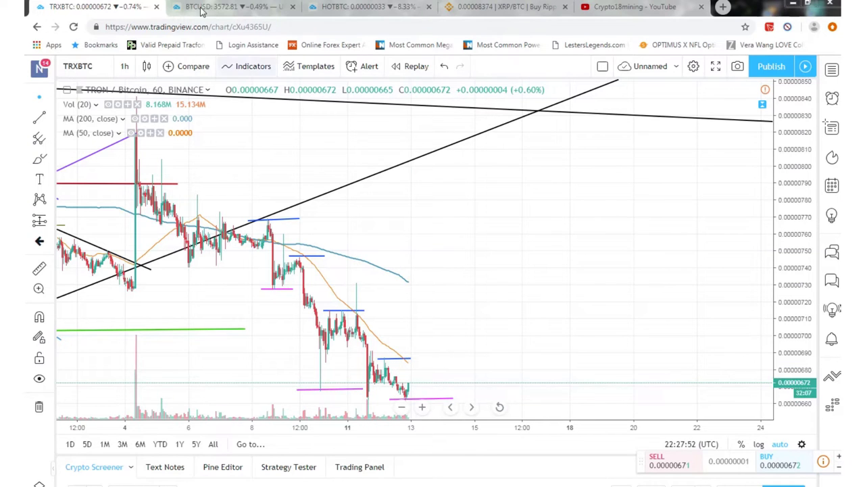
# Step: Switch the TRXBTC chart to the 4-hour interval and draw a nearly horizontal trend line at about 0.00000650 from 18 Jan to 26 Feb '19
pyautogui.click(126, 67)
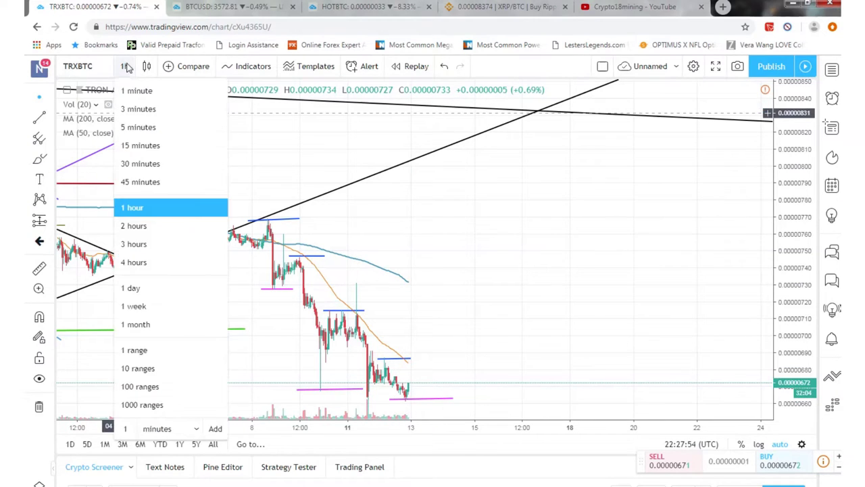
pyautogui.click(135, 263)
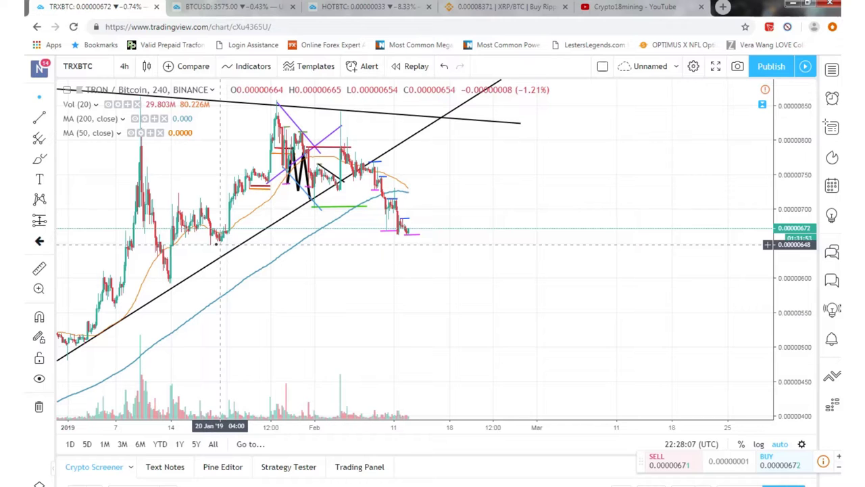
pyautogui.click(40, 118)
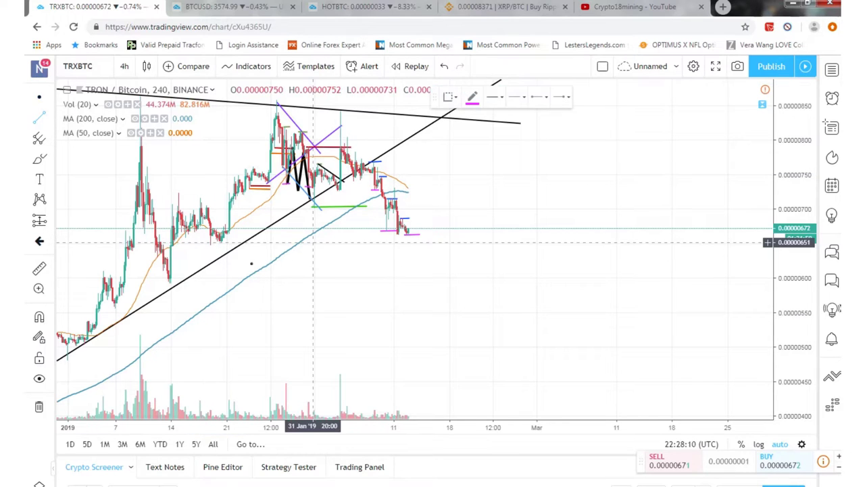
pyautogui.click(210, 240)
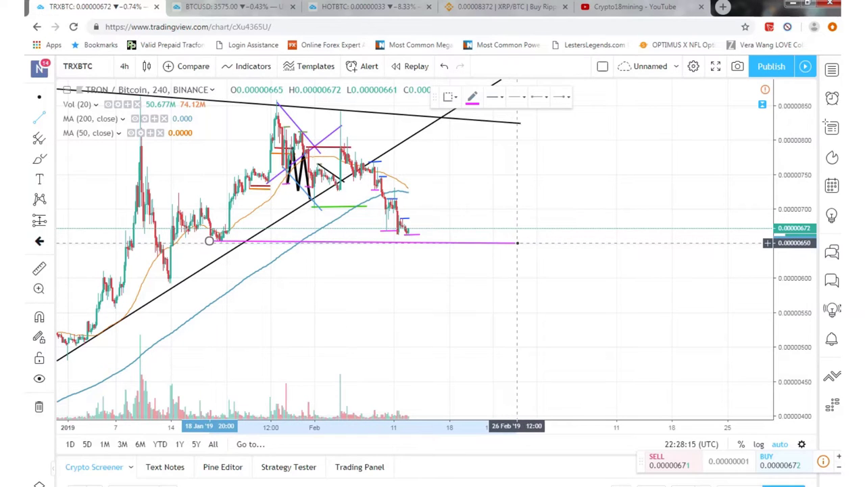
pyautogui.click(516, 243)
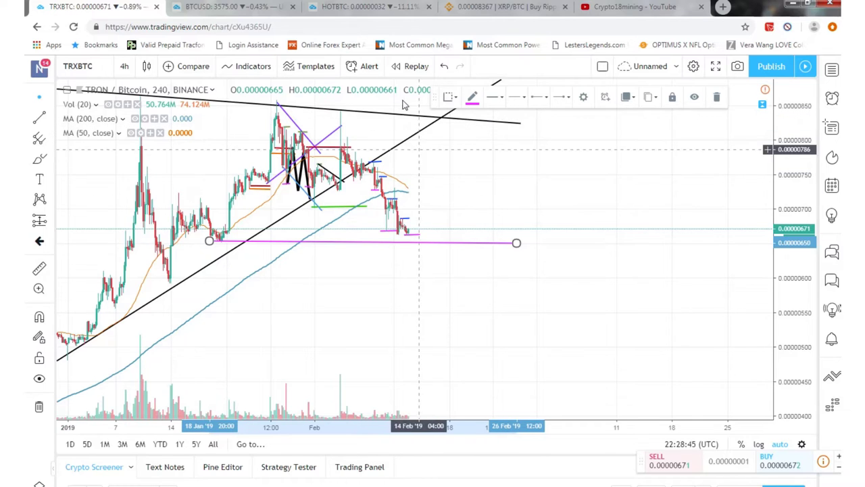
# Step: Examine the BTCUSD and HOTBTC charts in the other TradingView browser tabs
pyautogui.click(199, 8)
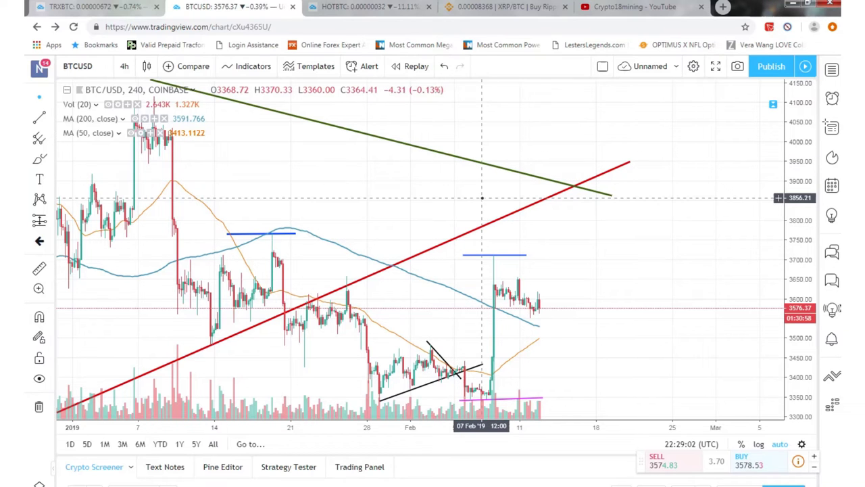
pyautogui.click(319, 10)
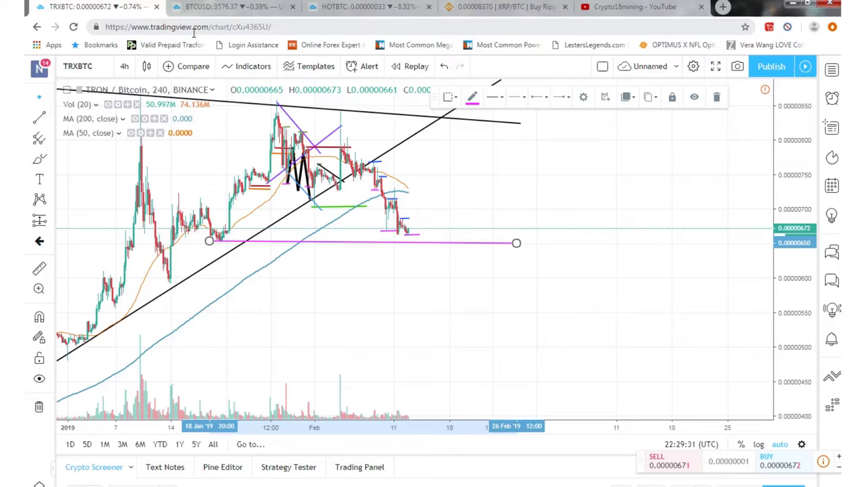
pyautogui.click(245, 8)
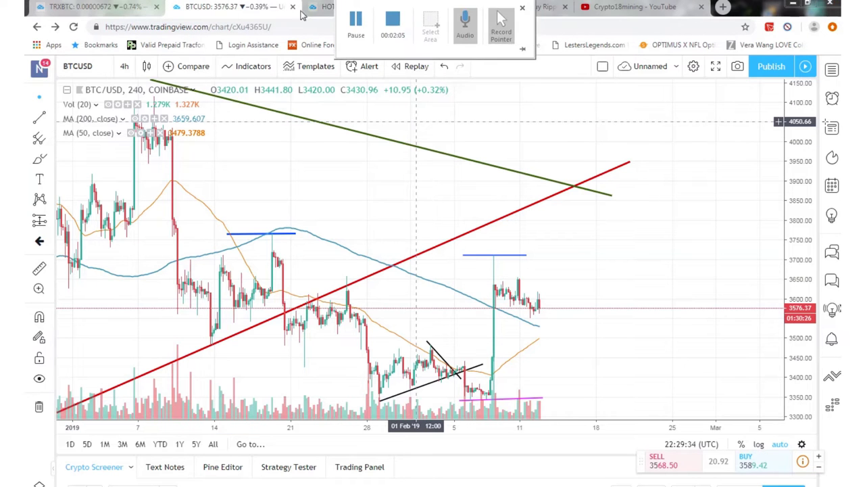
pyautogui.click(329, 10)
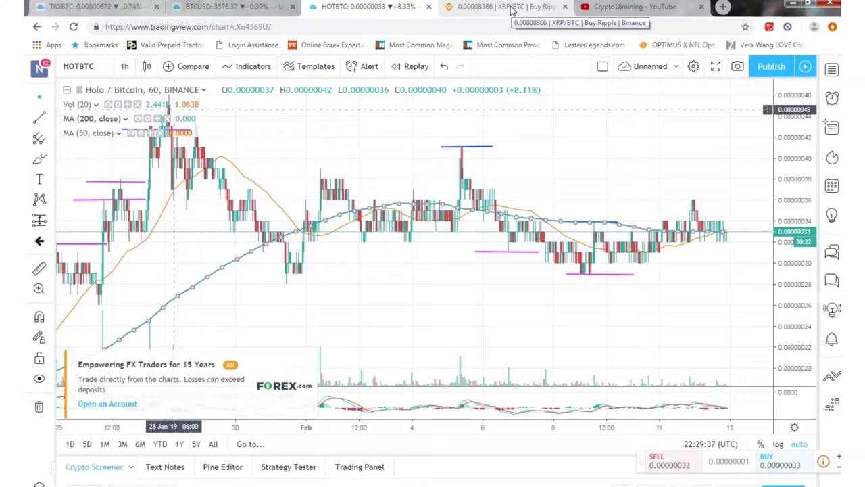
# Step: Switch to Binance, examine the BTT/BTC chart in full screen, and return to the XRP/BTC pair
pyautogui.click(499, 7)
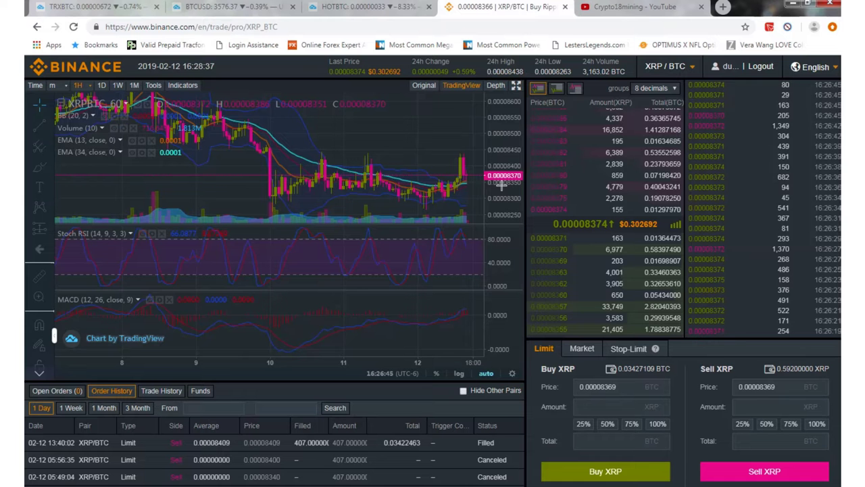
pyautogui.click(660, 71)
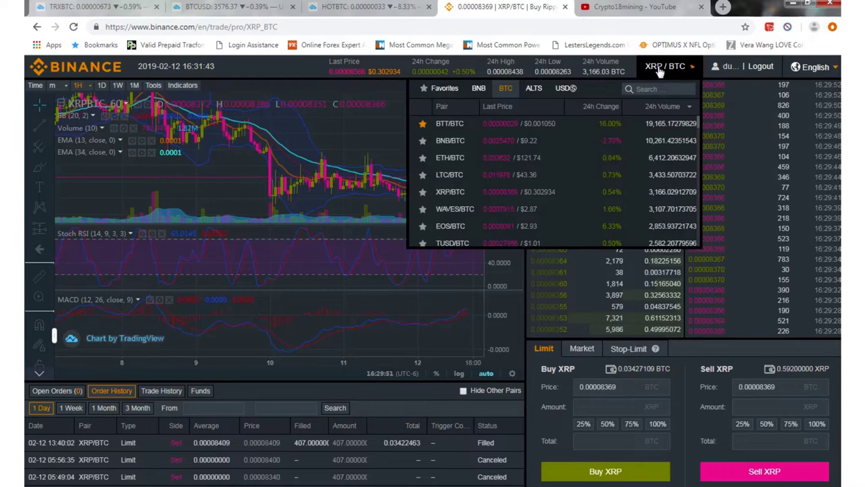
pyautogui.click(448, 126)
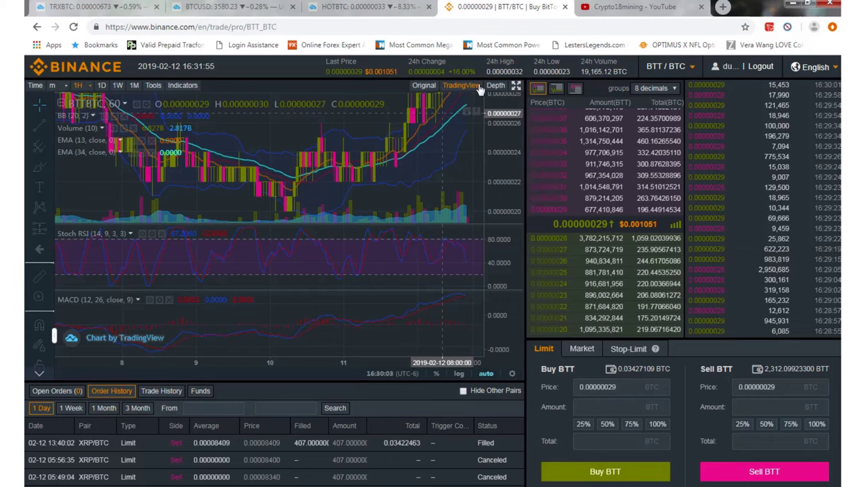
pyautogui.click(517, 88)
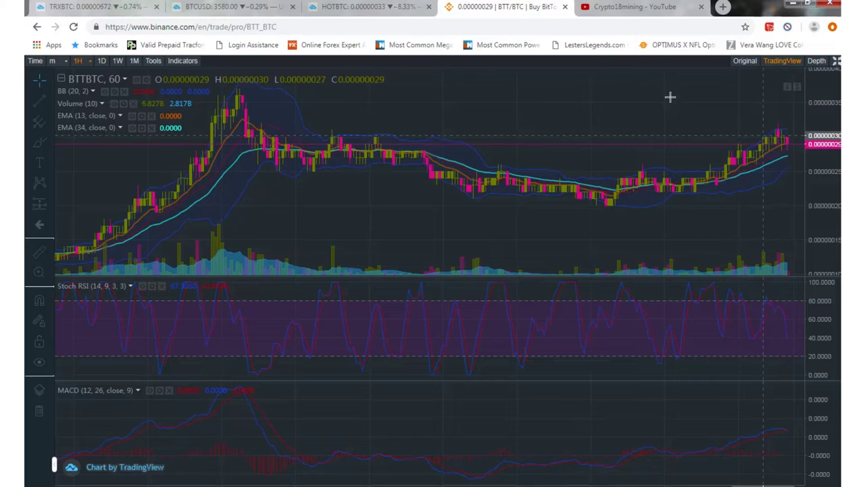
pyautogui.click(837, 62)
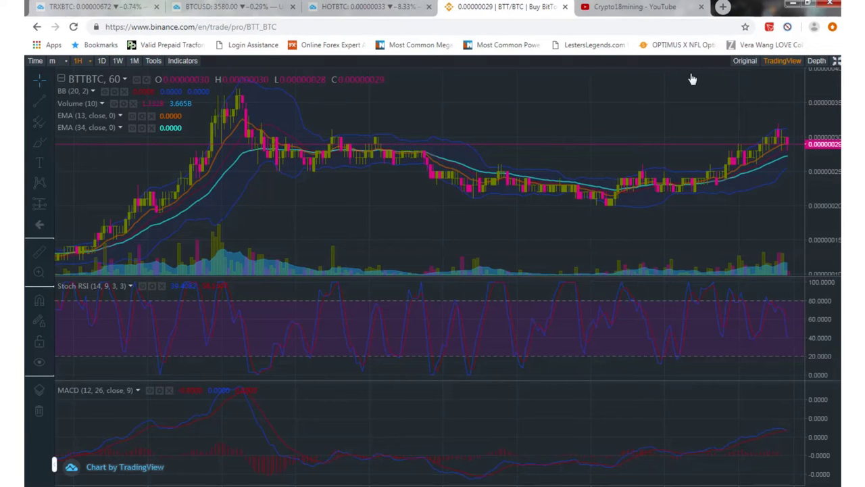
pyautogui.click(649, 68)
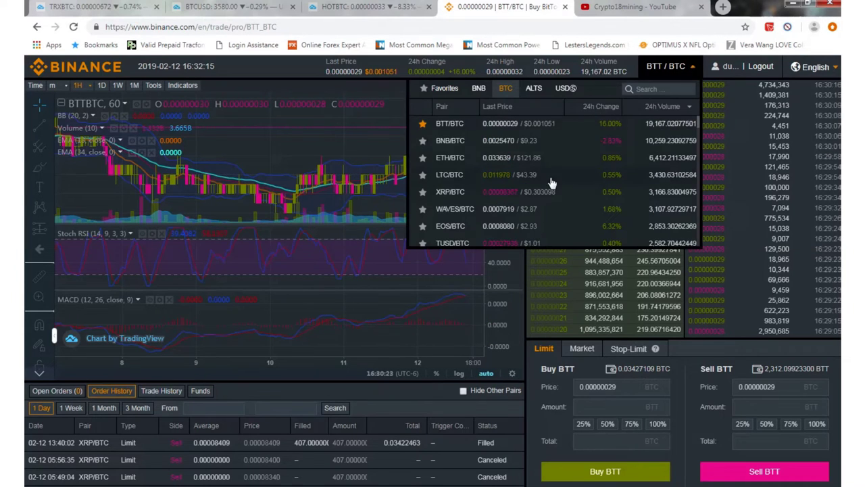
pyautogui.click(446, 193)
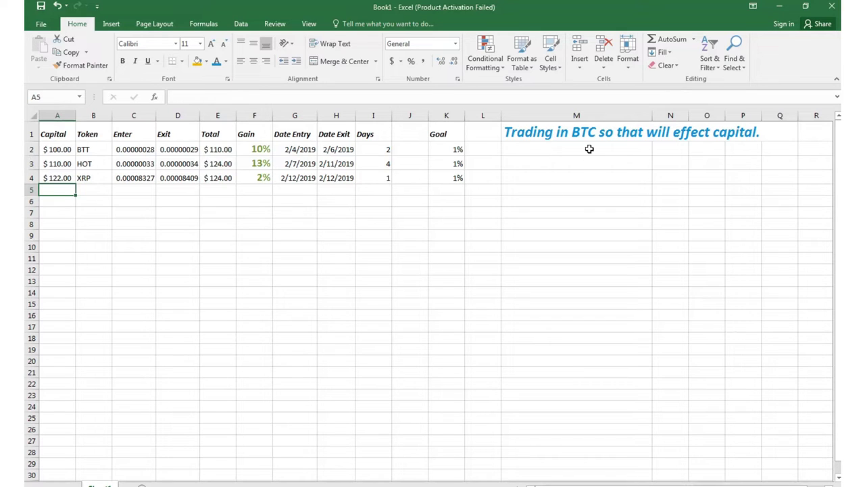
# Step: Switch to the Excel trade log and review the BTT trade in row 2, from its capital through its goal
pyautogui.click(69, 153)
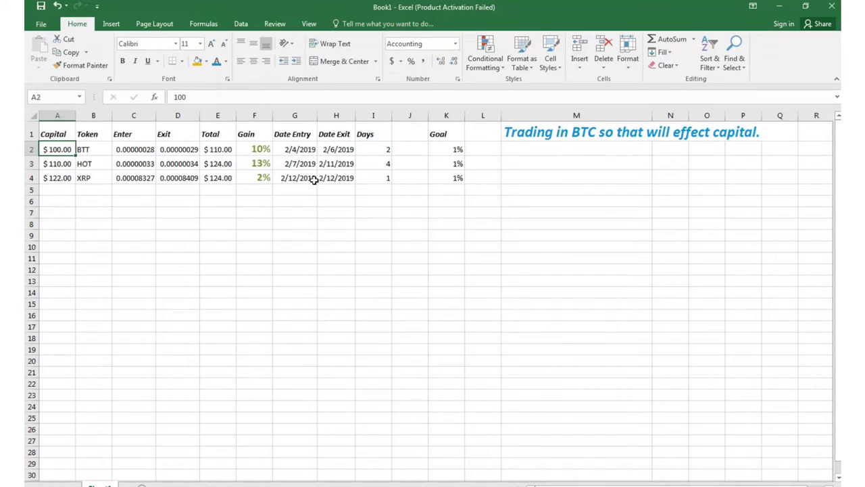
pyautogui.click(99, 150)
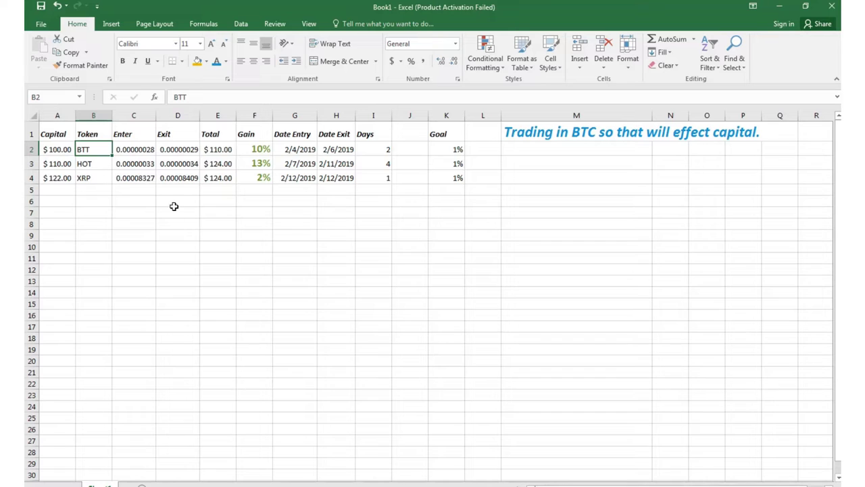
pyautogui.click(145, 150)
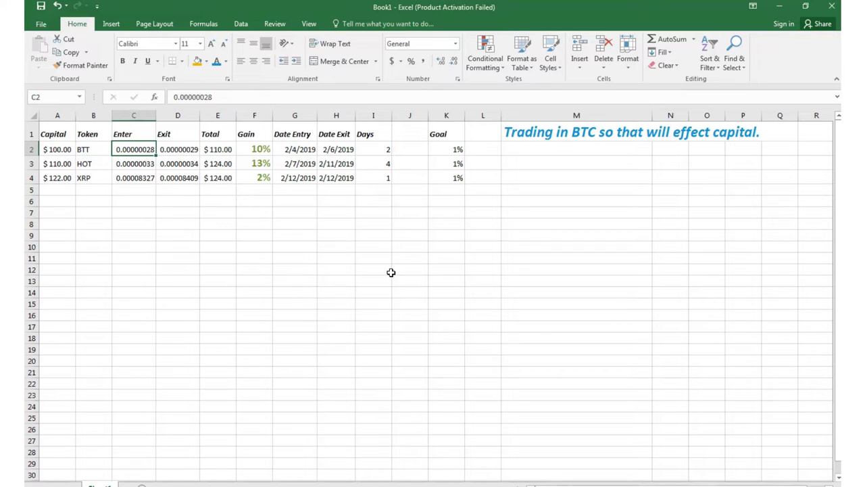
pyautogui.click(192, 151)
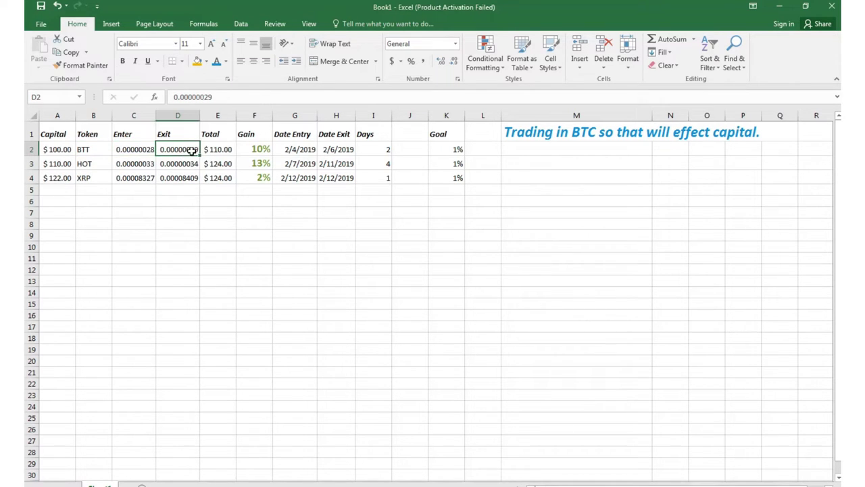
pyautogui.click(230, 151)
pyautogui.click(264, 155)
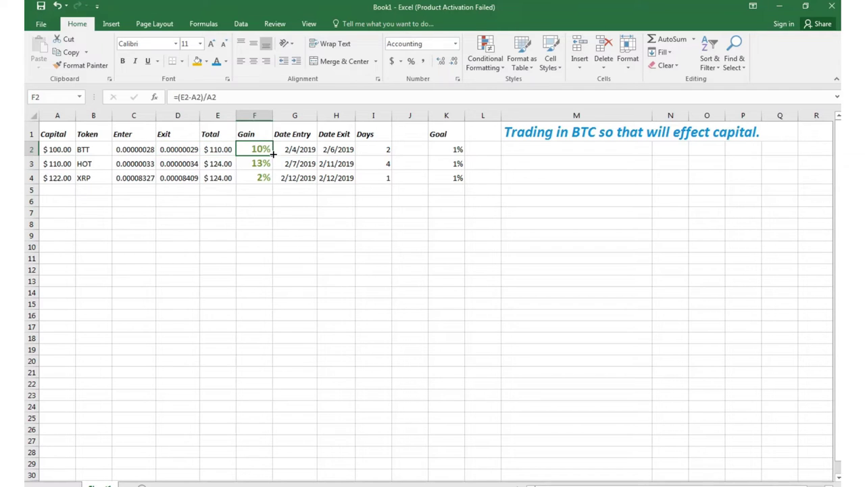
pyautogui.click(311, 161)
pyautogui.click(310, 151)
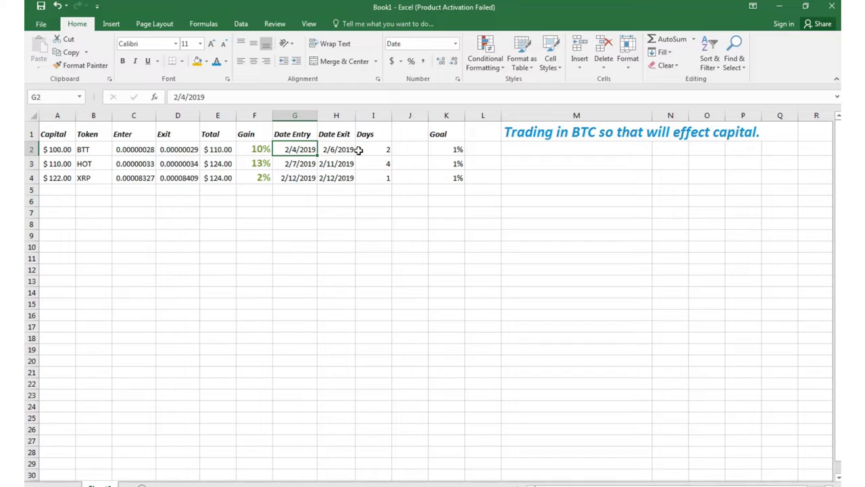
pyautogui.click(378, 150)
pyautogui.click(461, 150)
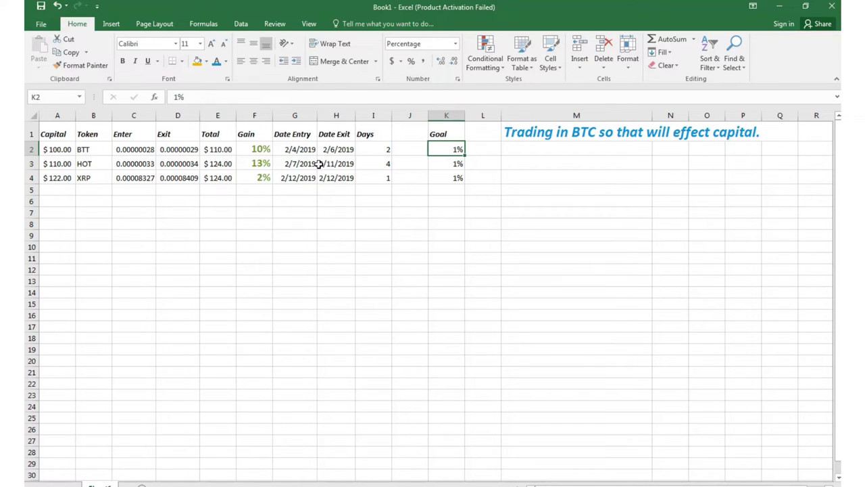
pyautogui.click(457, 164)
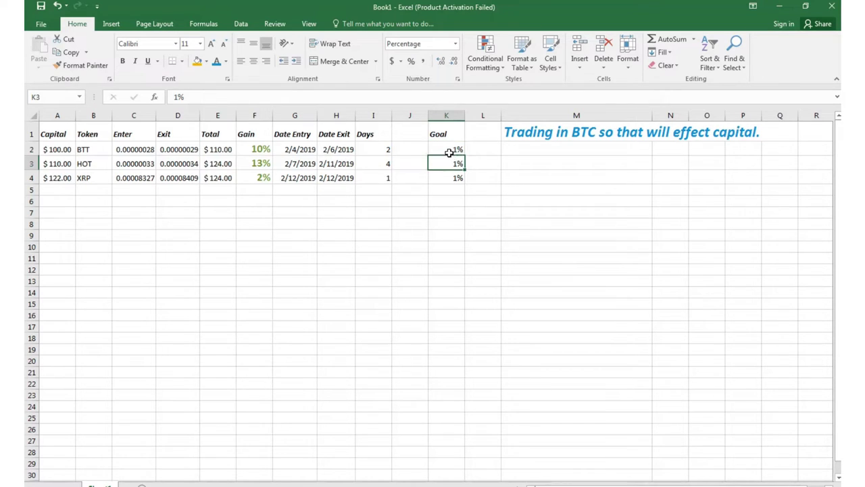
pyautogui.click(449, 151)
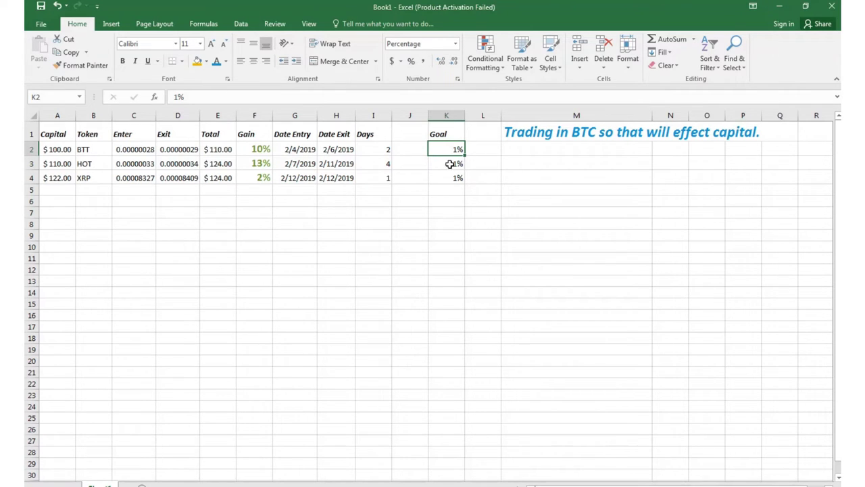
# Step: Compare the capital and entry dates of the BTT and HOT trades in rows 2 and 3
pyautogui.click(66, 163)
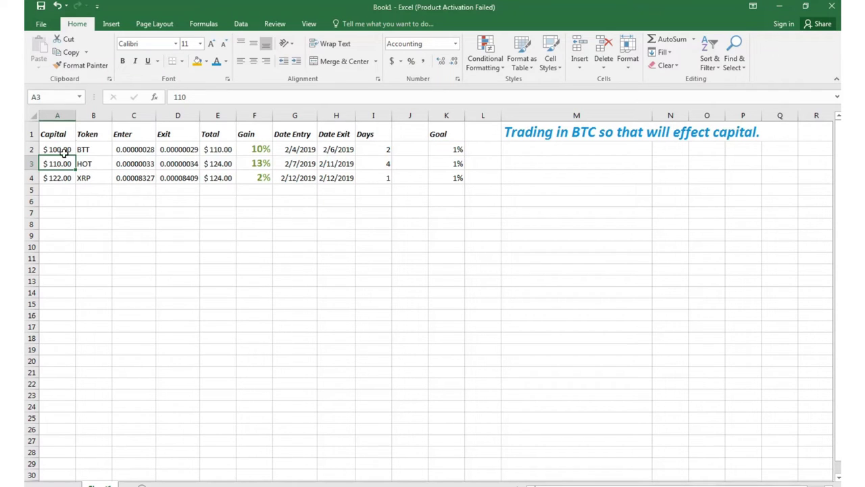
pyautogui.click(64, 151)
pyautogui.click(303, 151)
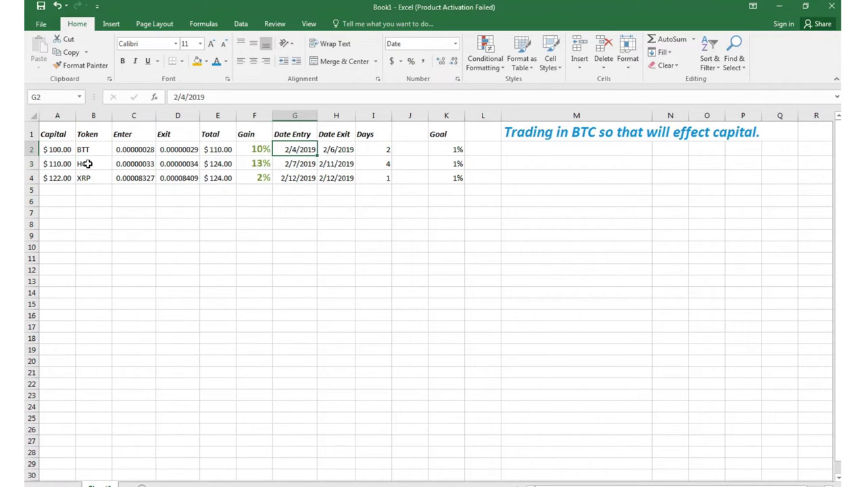
pyautogui.click(57, 165)
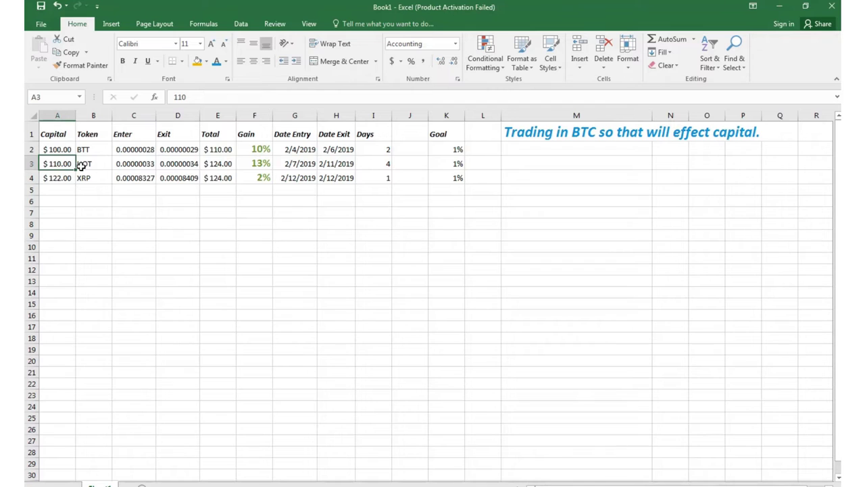
pyautogui.click(296, 166)
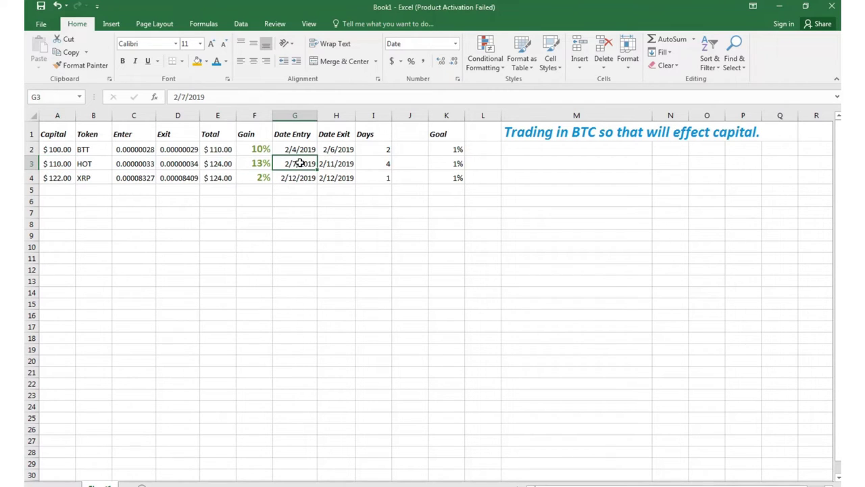
# Step: Review the HOT trade in row 3, covering its capital, exit price, total, gain, exit date, days and goal
pyautogui.click(63, 163)
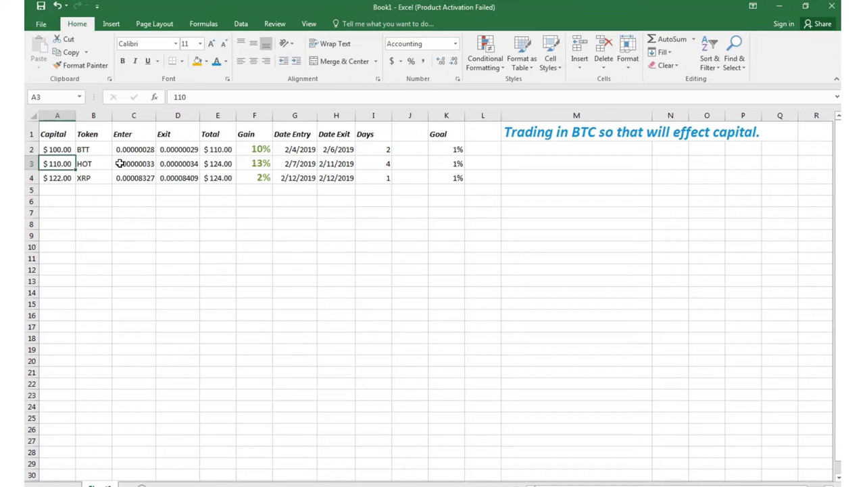
pyautogui.click(187, 164)
pyautogui.click(225, 164)
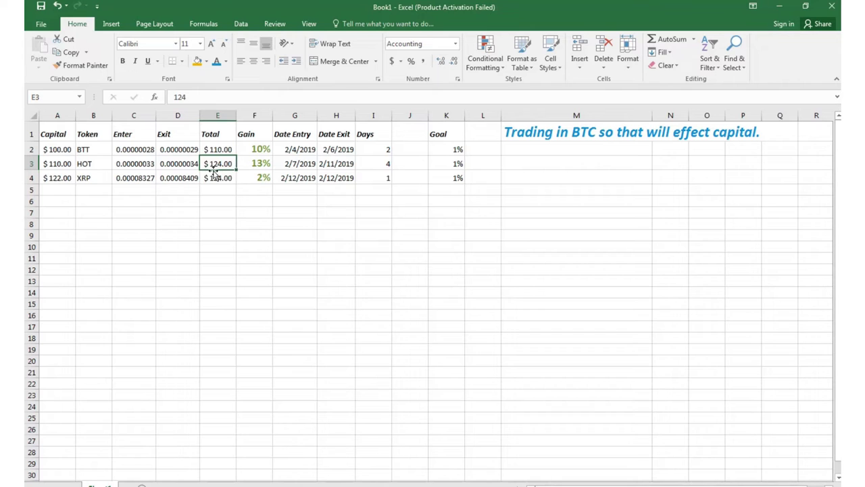
pyautogui.click(259, 165)
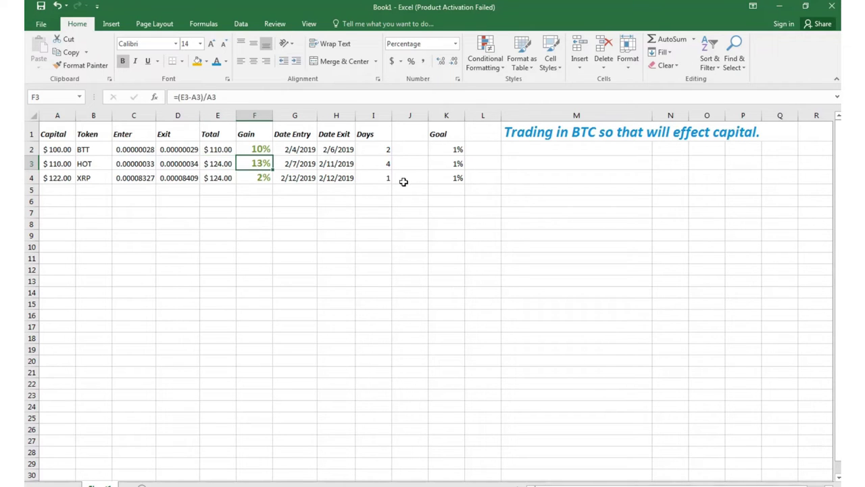
pyautogui.click(347, 163)
pyautogui.click(382, 164)
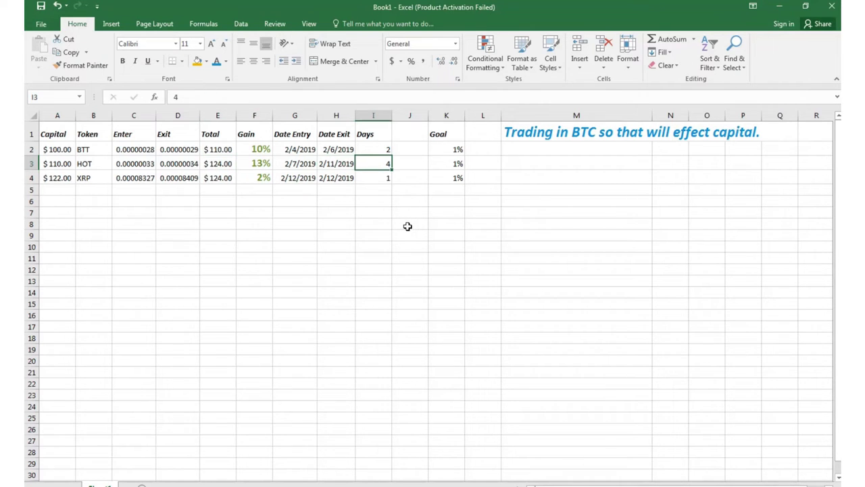
pyautogui.click(452, 163)
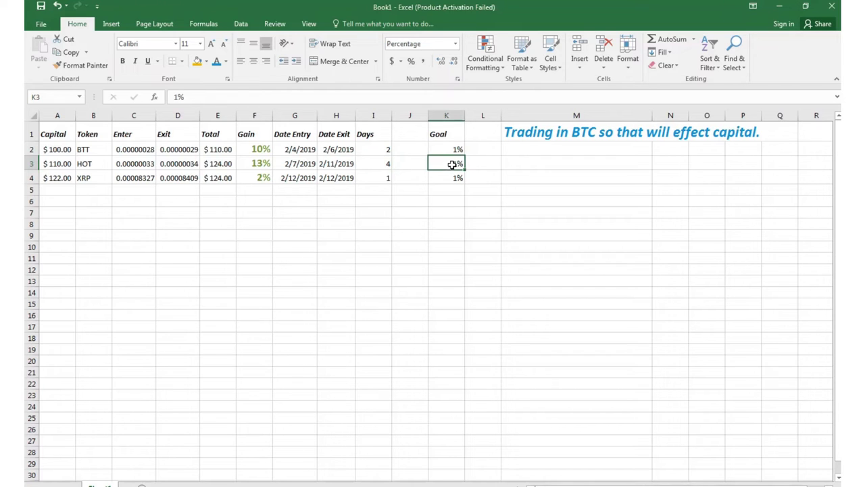
# Step: Review the XRP trade in row 4, covering its capital, gain, total, entry date and exit date
pyautogui.click(60, 178)
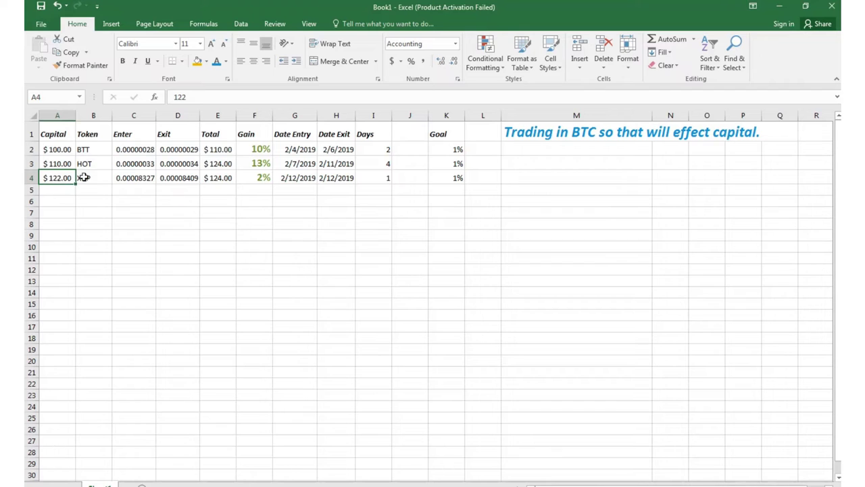
pyautogui.click(269, 177)
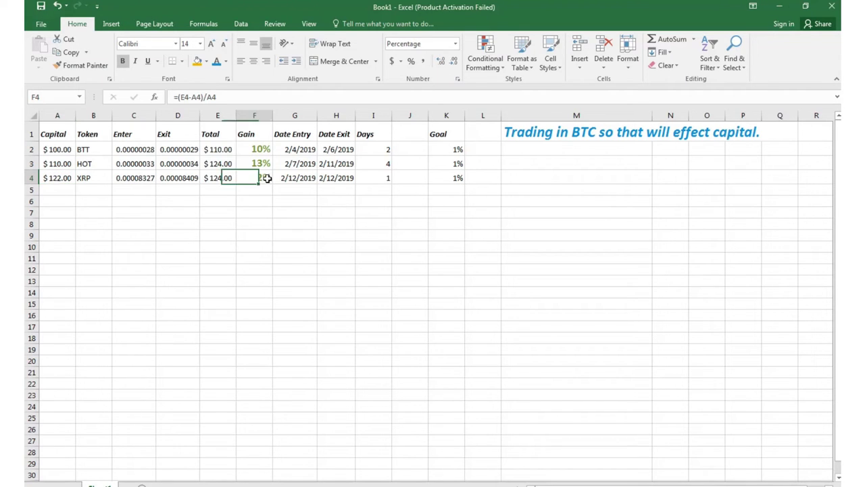
pyautogui.click(209, 177)
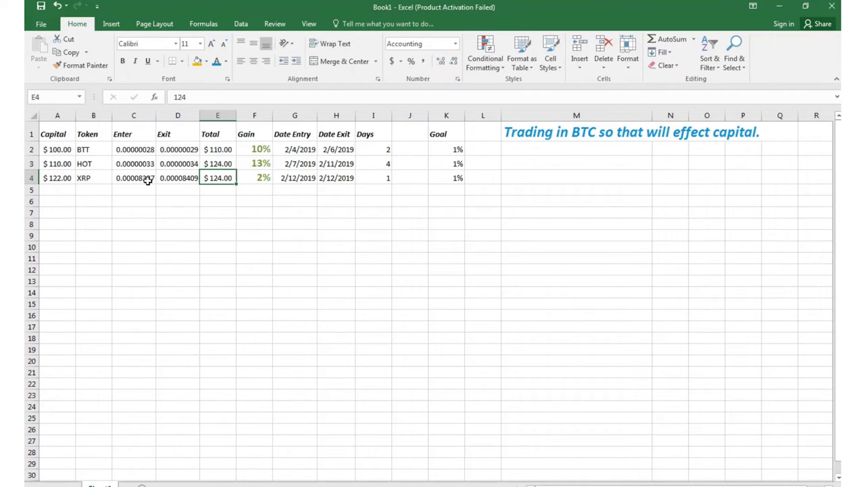
pyautogui.click(300, 177)
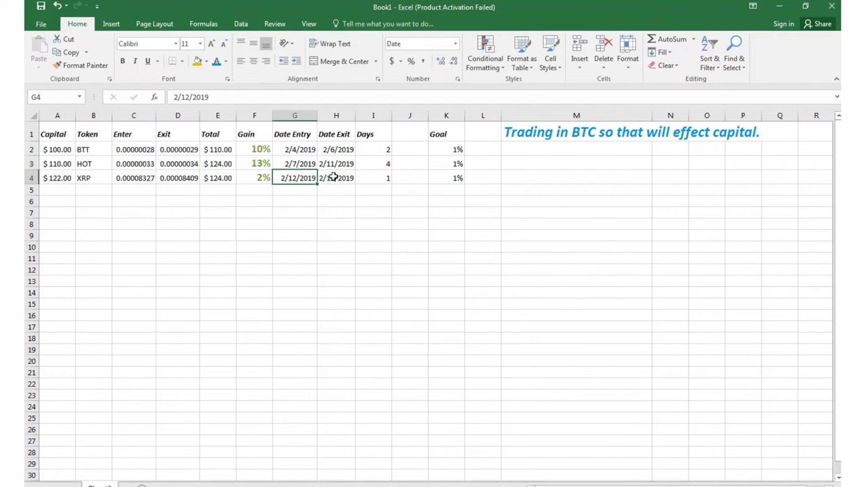
pyautogui.click(333, 177)
pyautogui.click(397, 182)
pyautogui.click(65, 190)
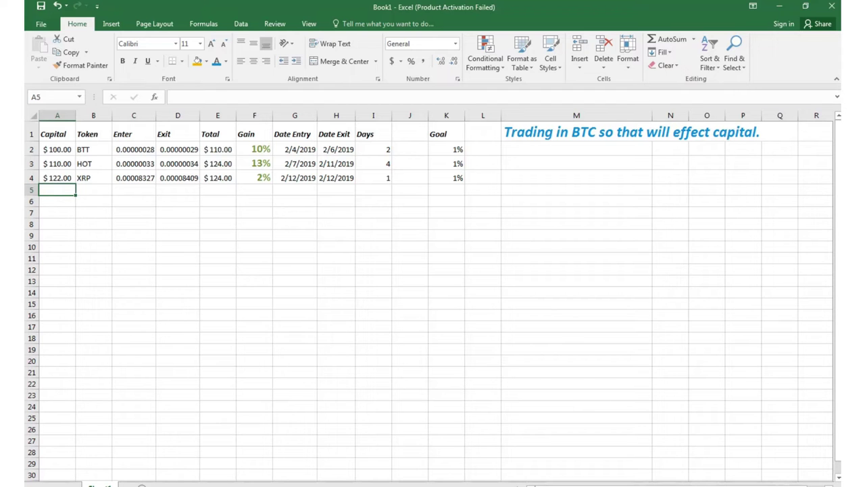
# Step: Switch to Binance and examine the 24-hour changes and volumes of the pairs in the BTC market list
pyautogui.hotkey('alt', 'Tab')
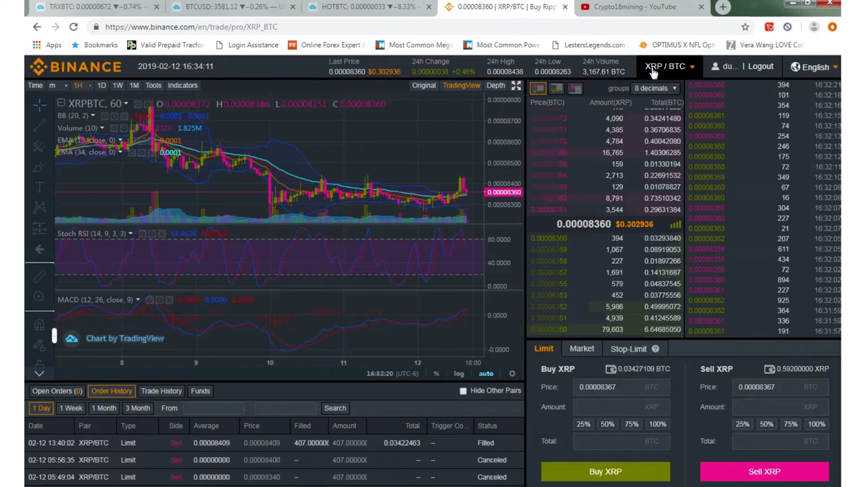
pyautogui.moveTo(659, 67)
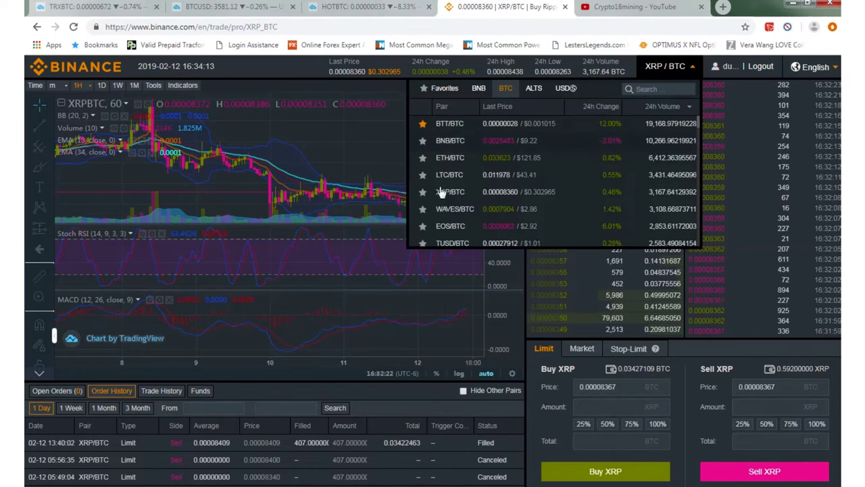
pyautogui.scroll(-1, 481, 236)
pyautogui.scroll(-2, 466, 193)
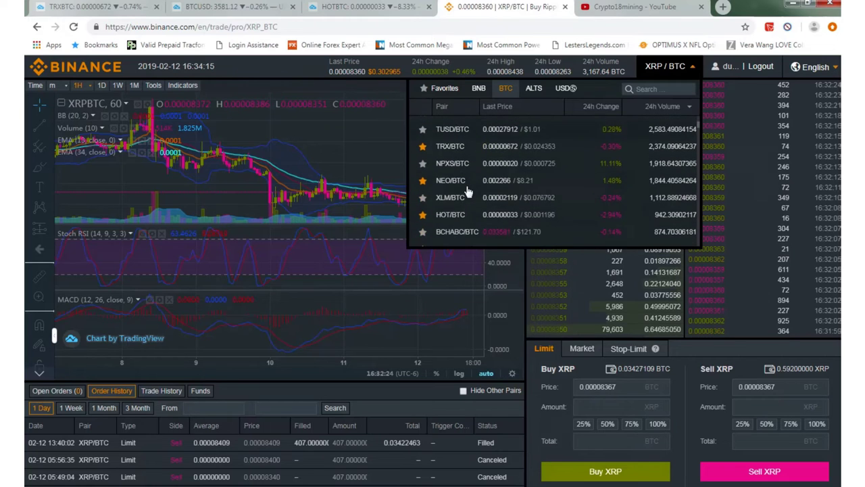
pyautogui.scroll(3, 470, 179)
pyautogui.scroll(2, 474, 165)
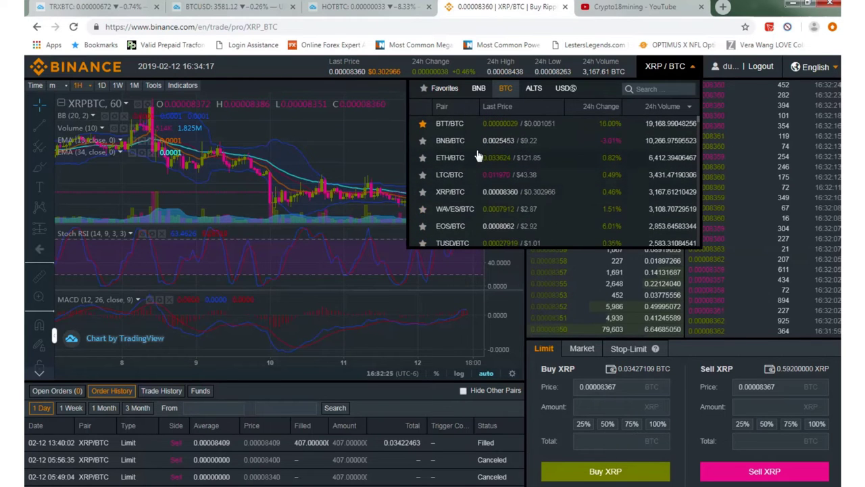
pyautogui.scroll(-5, 561, 139)
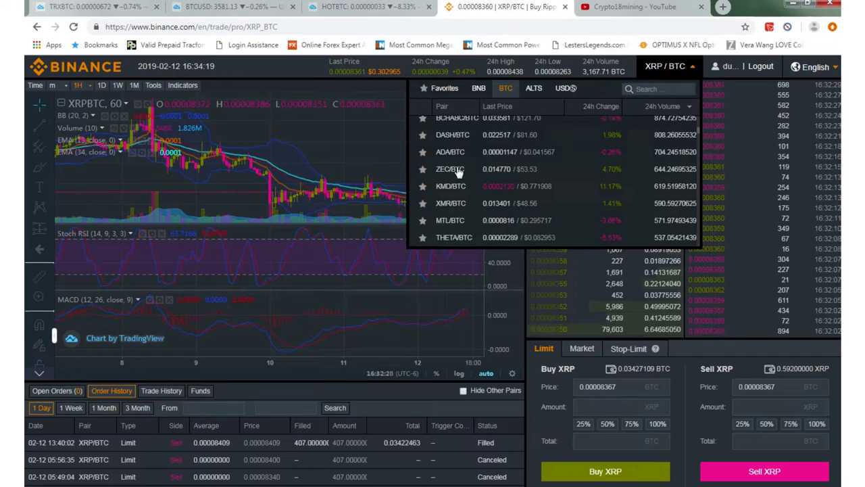
pyautogui.scroll(5, 490, 166)
pyautogui.scroll(-4, 527, 148)
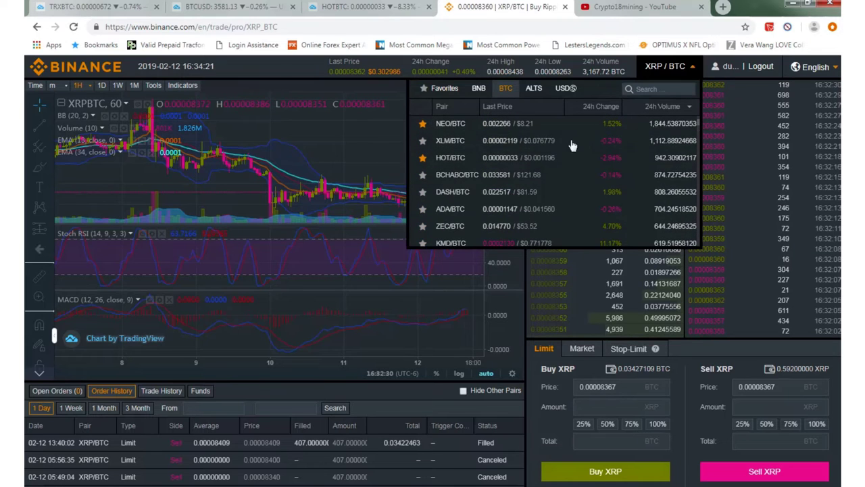
pyautogui.scroll(1, 572, 148)
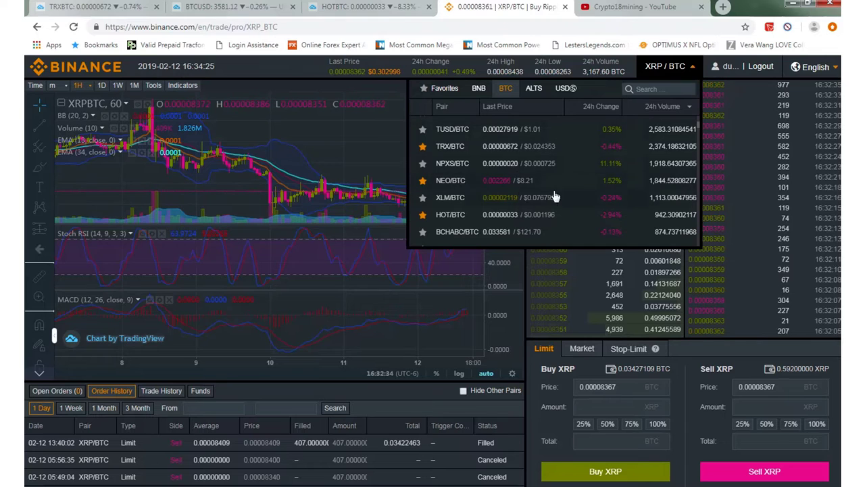
pyautogui.scroll(-2, 556, 194)
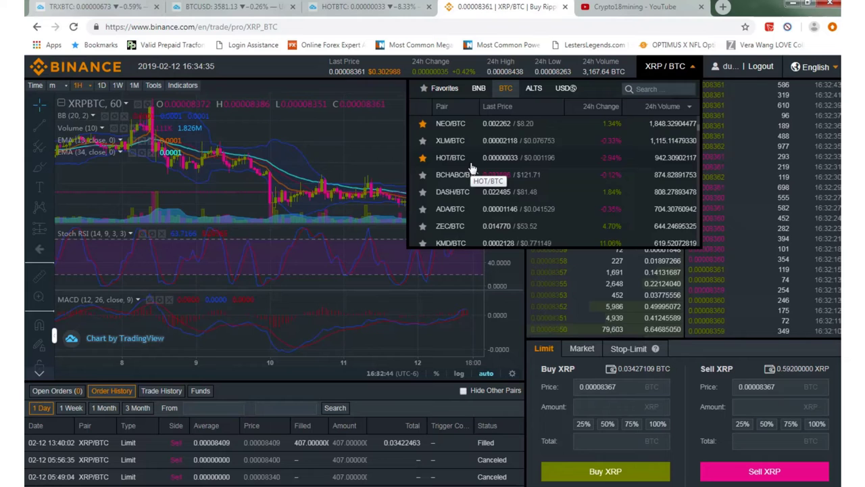
pyautogui.scroll(2, 471, 167)
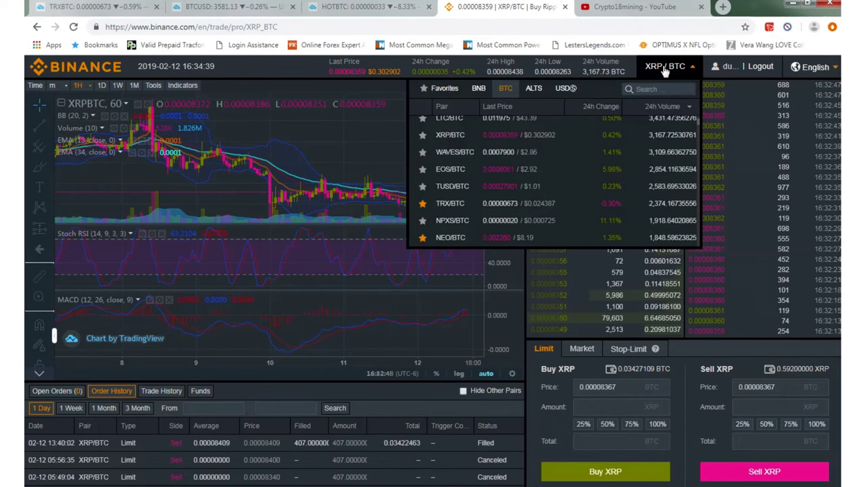
# Step: Measure the latest price rise on the hourly XRP/BTC chart and open the HOT/BTC pair
pyautogui.click(41, 275)
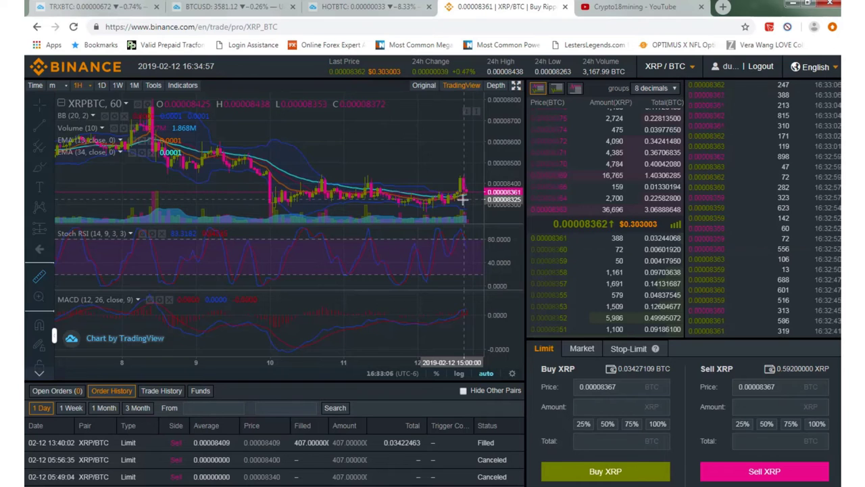
pyautogui.keyDown('shift'); pyautogui.click(463, 199); pyautogui.keyUp('shift')
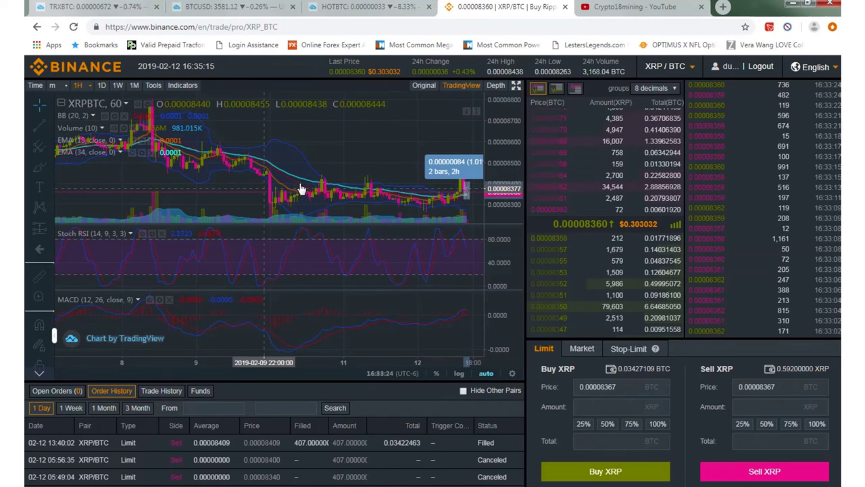
pyautogui.click(671, 68)
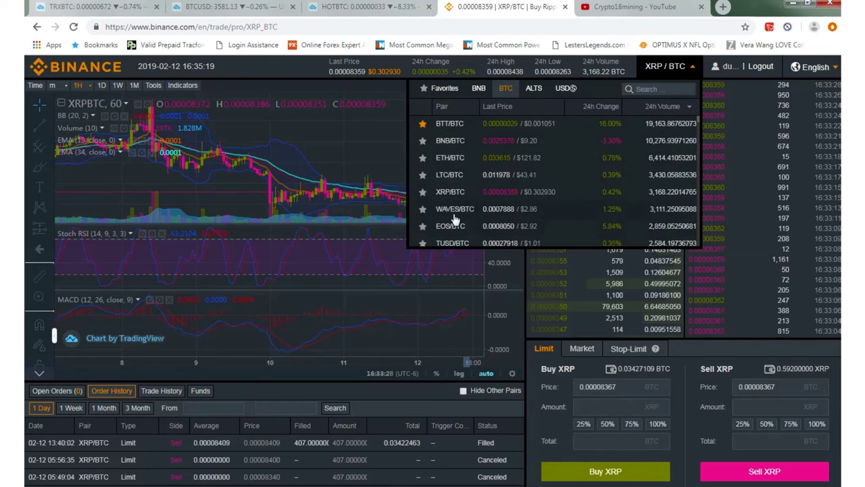
pyautogui.scroll(-1, 456, 221)
pyautogui.scroll(-1, 452, 224)
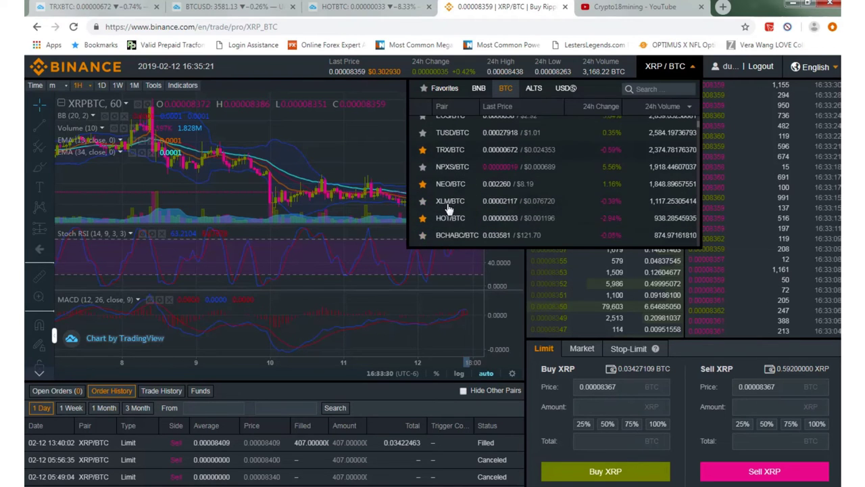
pyautogui.click(451, 215)
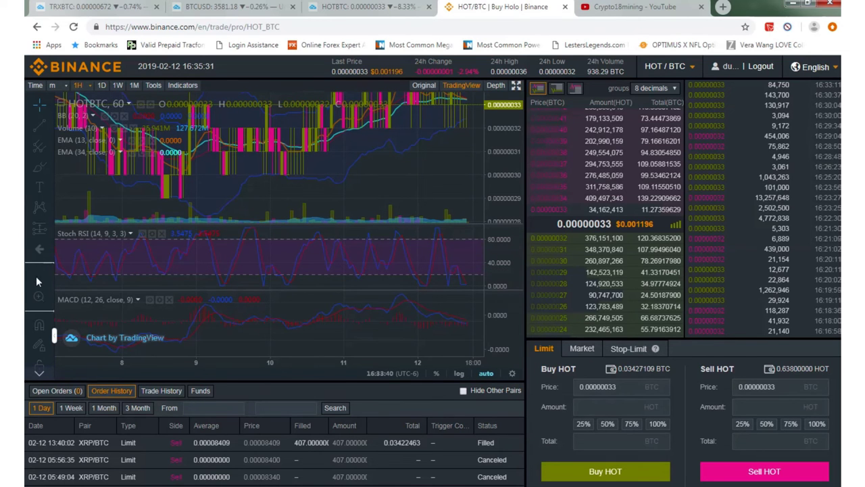
# Step: Measure the HOT/BTC price rise from the recent low to the following peak in full screen, and clear the measurement
pyautogui.click(38, 277)
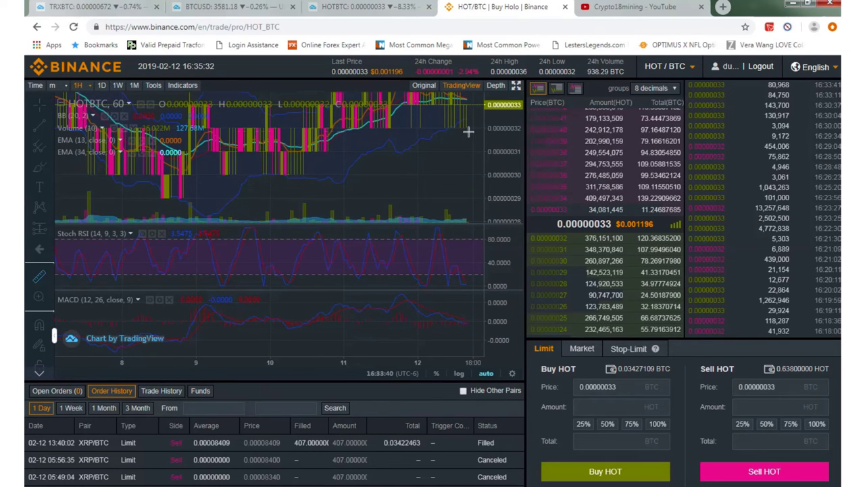
pyautogui.click(517, 87)
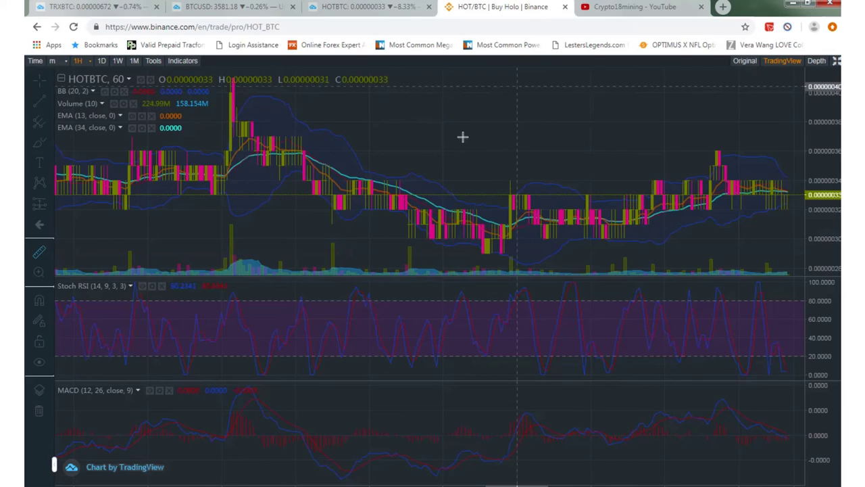
pyautogui.click(621, 229)
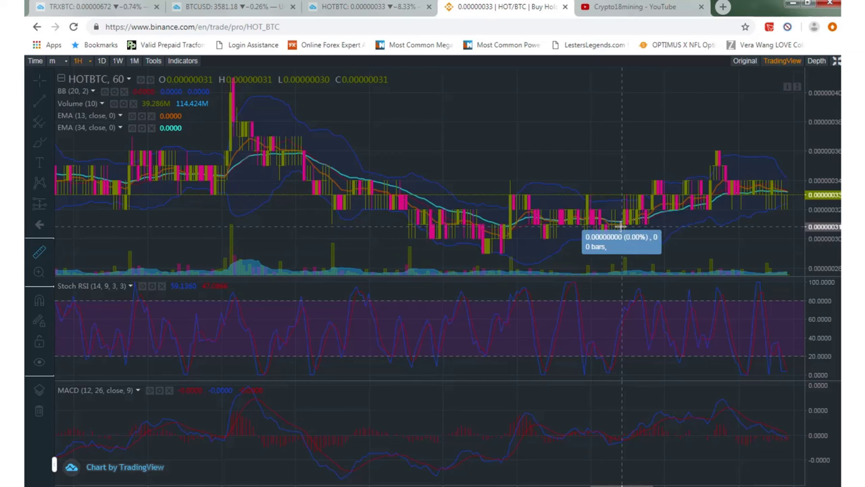
pyautogui.click(659, 180)
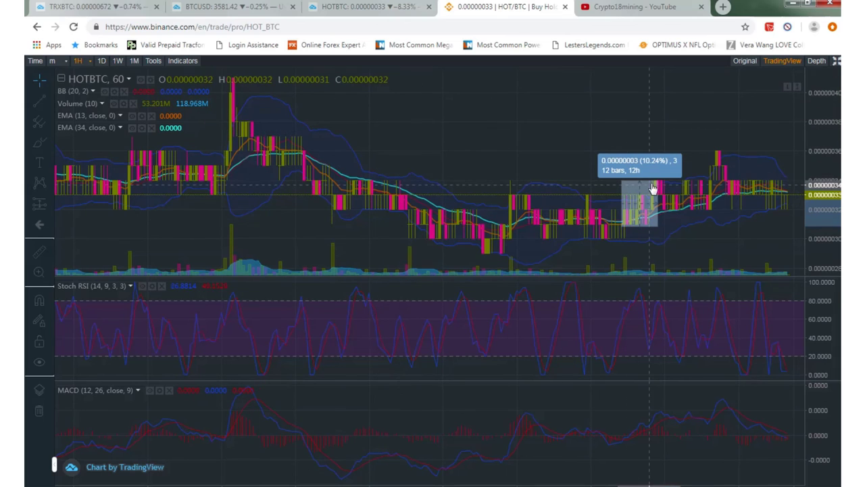
pyautogui.click(600, 164)
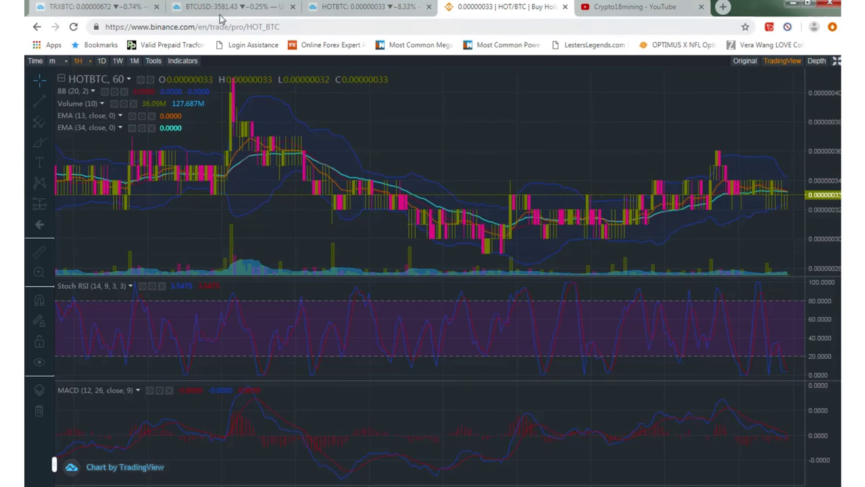
# Step: Check the TRX/BTC chart, return to the HOT/BTC chart and exit its full-screen view
pyautogui.click(105, 8)
pyautogui.click(506, 9)
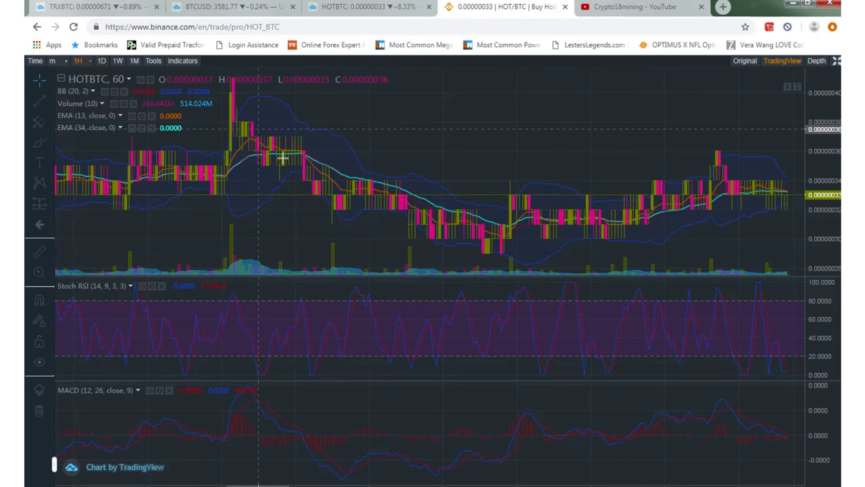
pyautogui.click(836, 61)
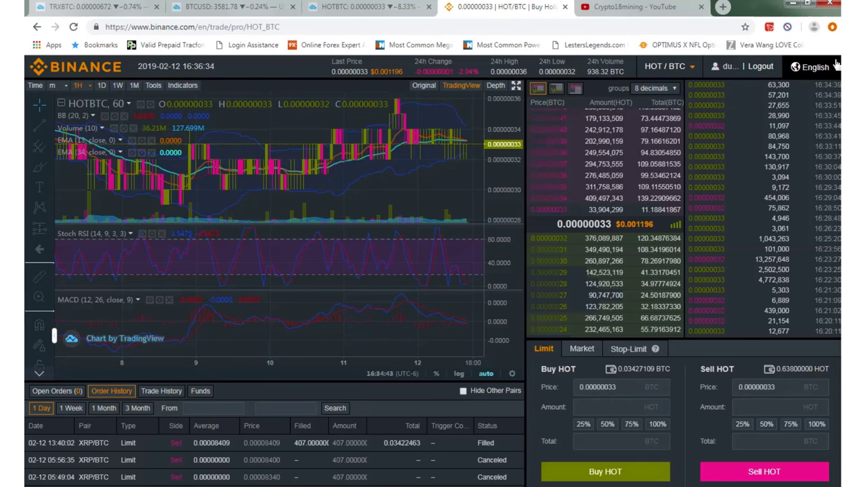